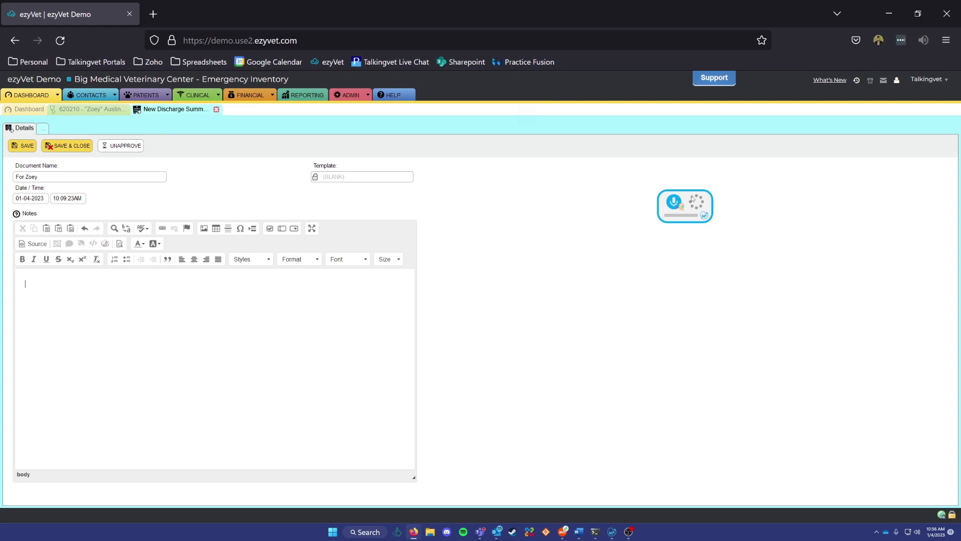
# Step: Move the Talkingvet dictation panel aside and activate the empty Notes area of 'For Zoey'
pyautogui.moveTo(696, 200)
pyautogui.mouseDown()
pyautogui.moveTo(596, 194)
pyautogui.moveTo(726, 206)
pyautogui.moveTo(730, 184)
pyautogui.mouseUp()
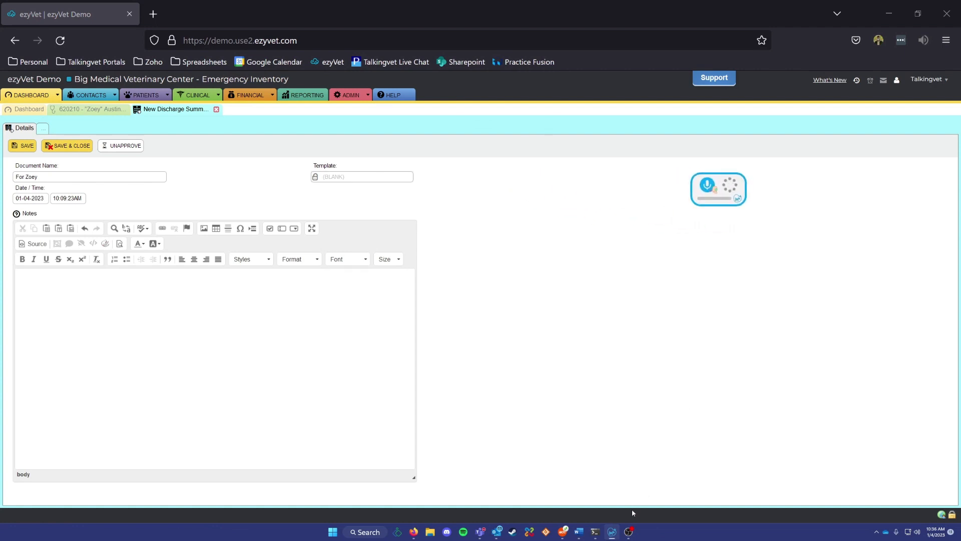
pyautogui.click(611, 535)
pyautogui.click(212, 318)
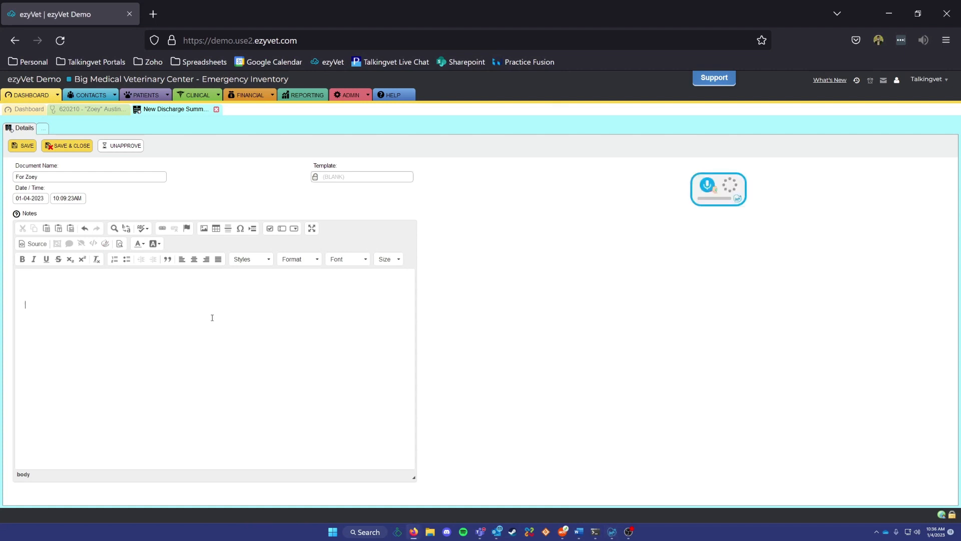